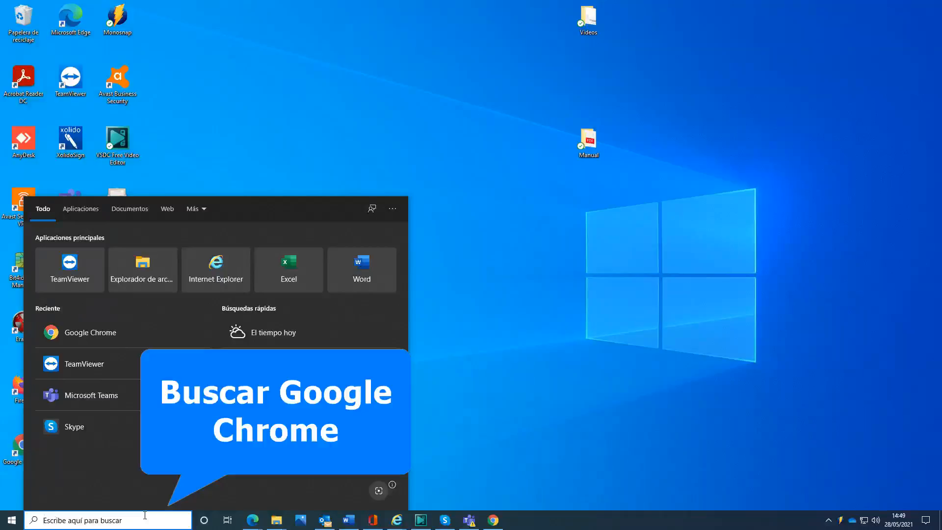
- Search the computer for Google Chrome and open it
{"action": "type", "text": "Google "}
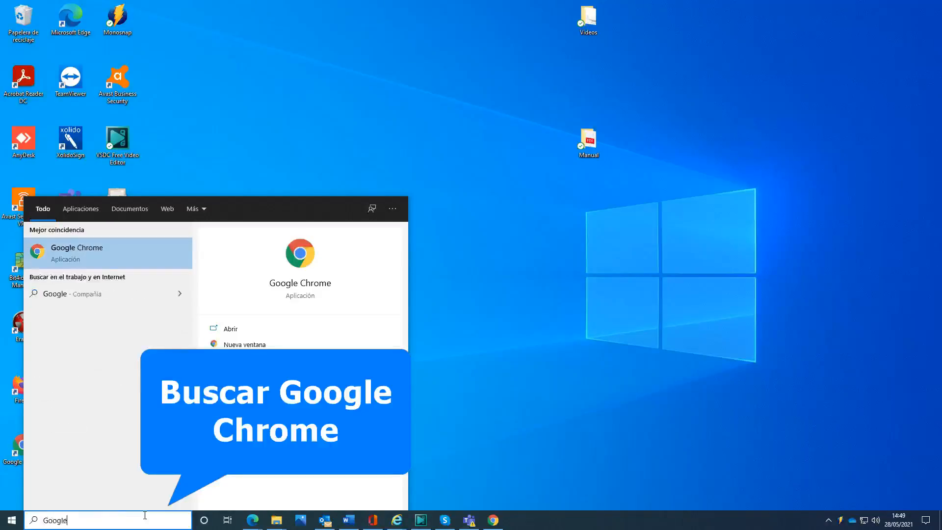
{"action": "type", "text": "Chrome"}
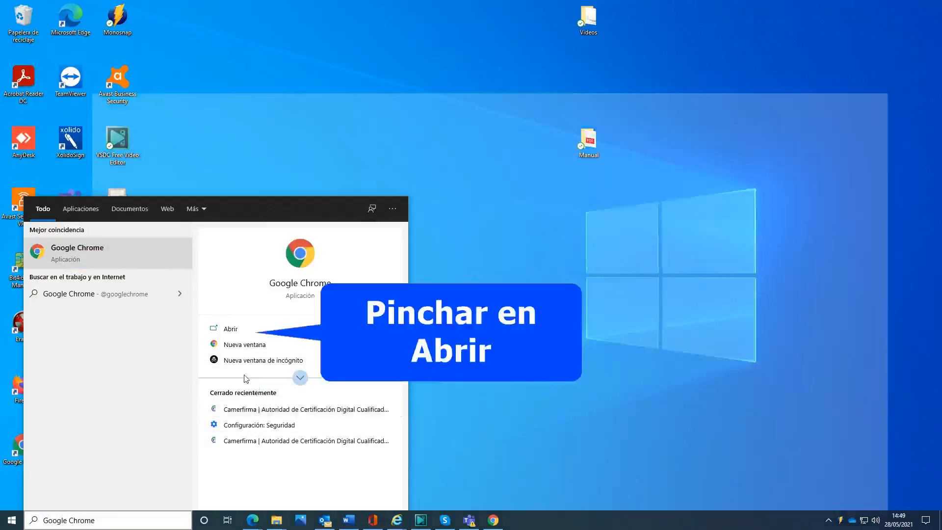
{"action": "left_click", "coordinate": [229, 329]}
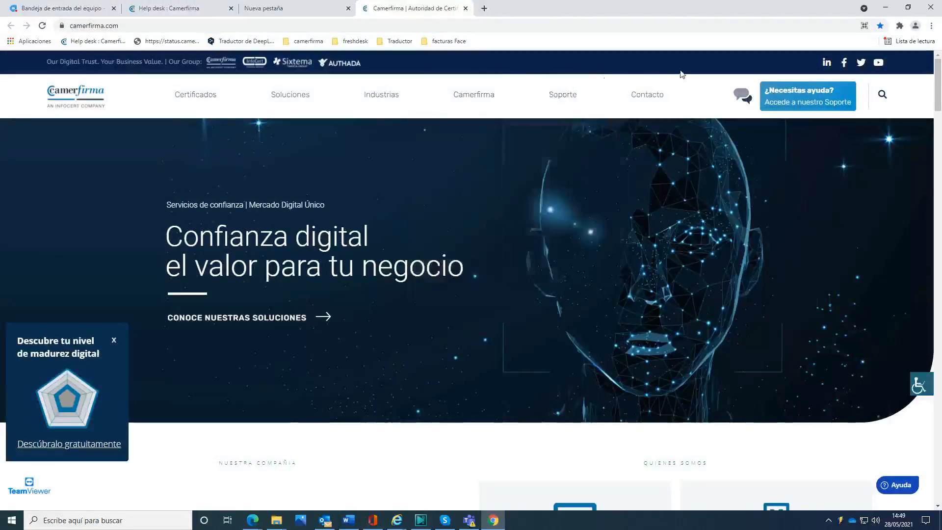
- Open the Seguridad page within the browser's Privacidad y seguridad settings
{"action": "left_click", "coordinate": [931, 27]}
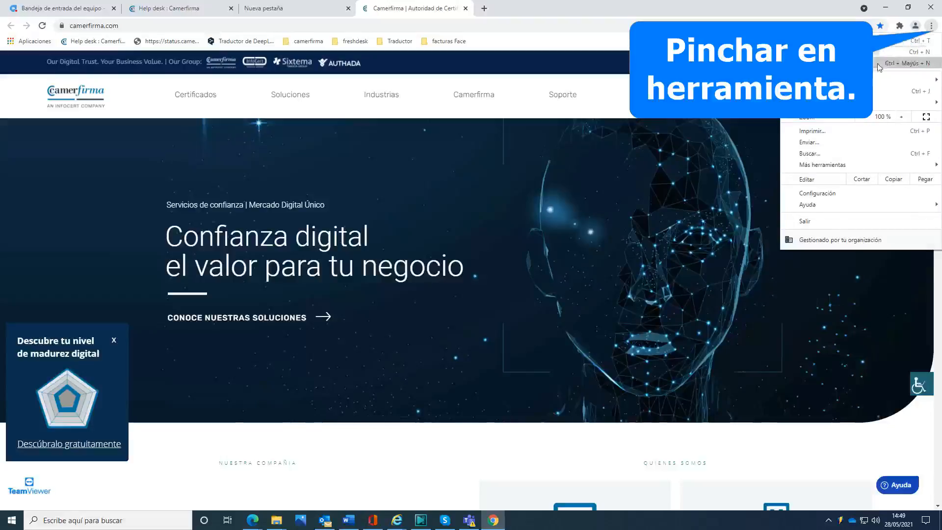
{"action": "left_click", "coordinate": [860, 192]}
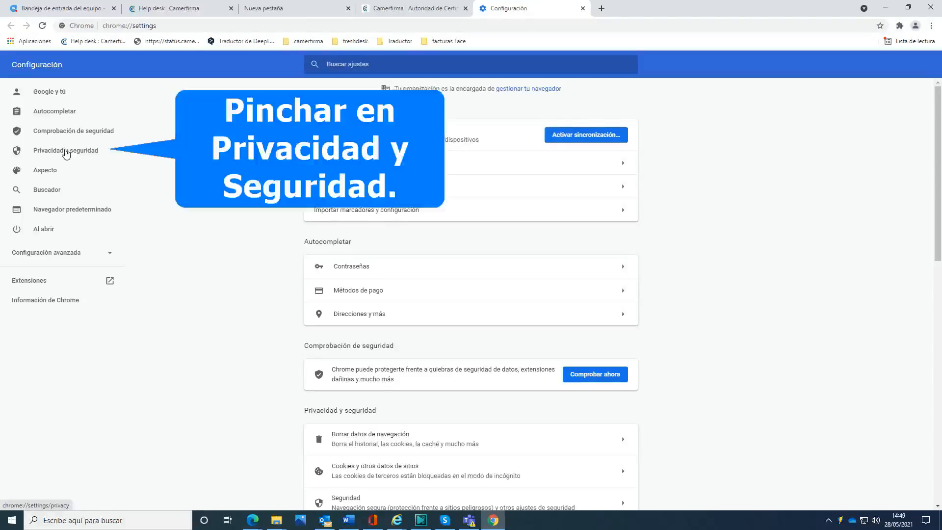
{"action": "left_click", "coordinate": [67, 152]}
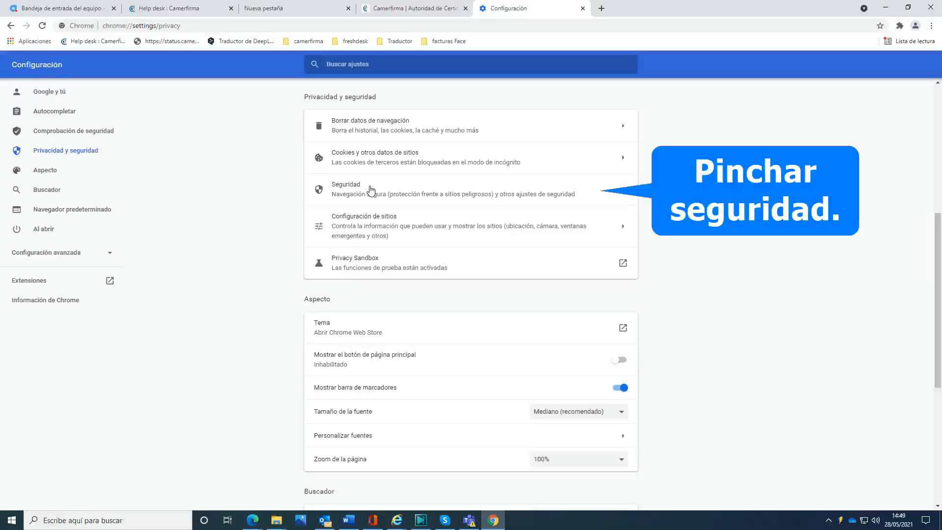
{"action": "left_click", "coordinate": [370, 190]}
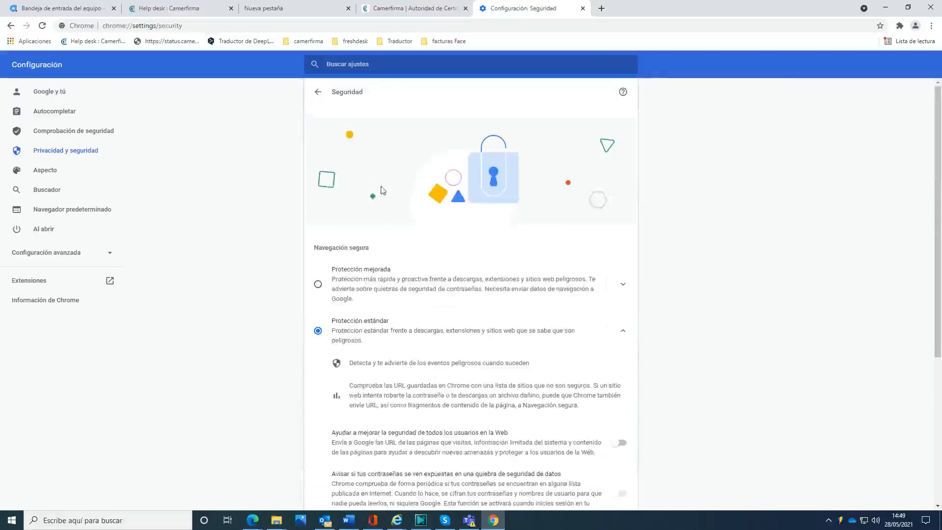
- Open the certificate manager from the advanced security settings (Gestionar certificados)
{"action": "scroll", "coordinate": [649, 190], "scroll_direction": "down", "scroll_amount": 1}
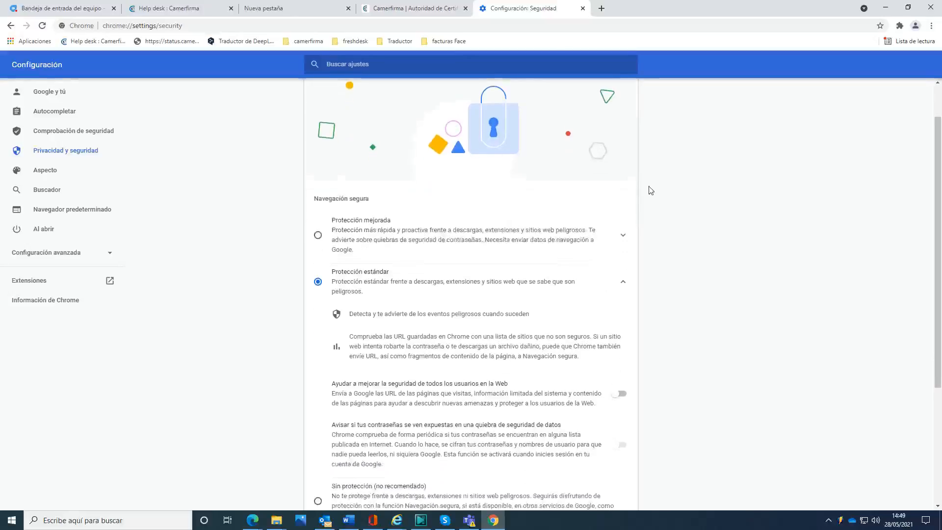
{"action": "scroll", "coordinate": [649, 190], "scroll_direction": "down", "scroll_amount": 3}
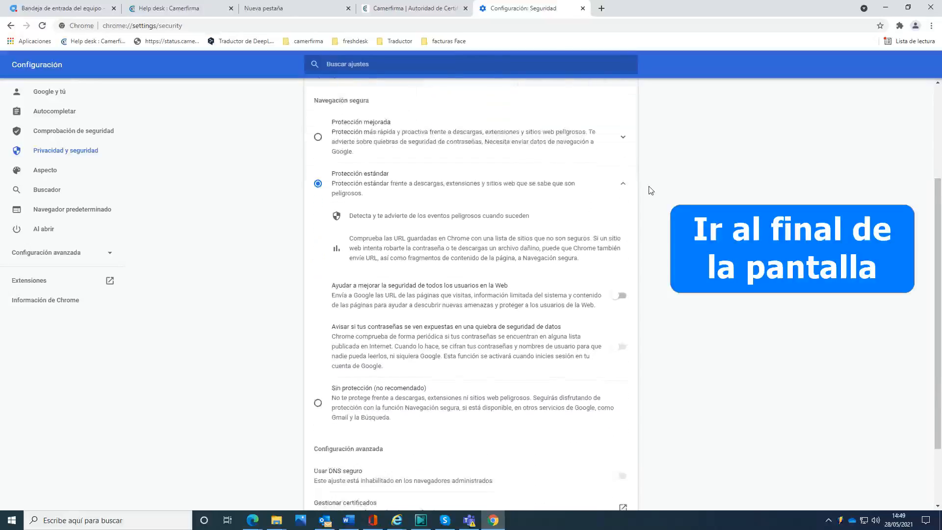
{"action": "scroll", "coordinate": [651, 190], "scroll_direction": "down", "scroll_amount": 1}
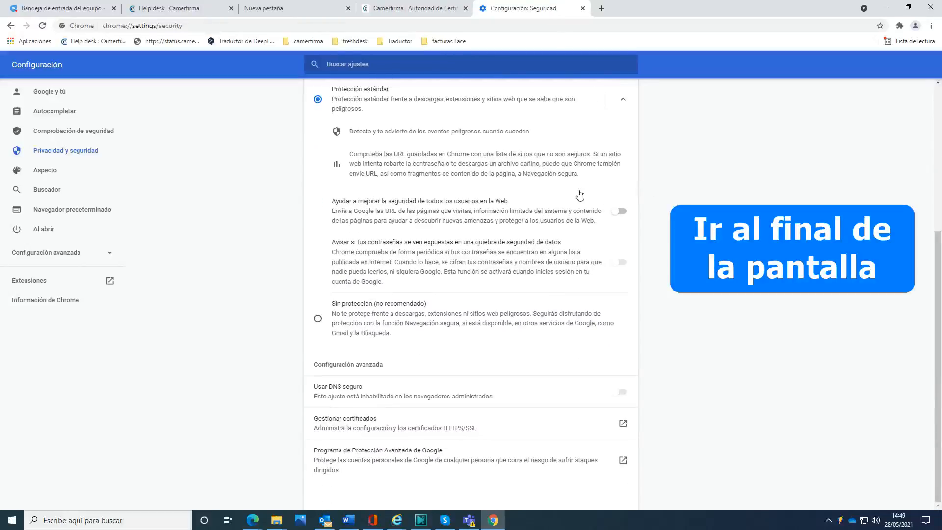
{"action": "left_click", "coordinate": [535, 426]}
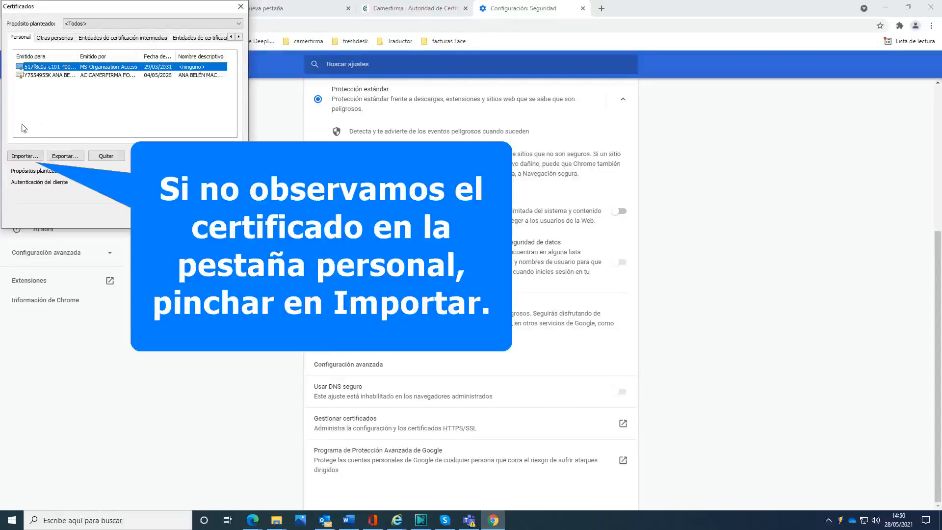
- Start the certificate import wizard from the Personal store and browse for the file to import
{"action": "left_click", "coordinate": [20, 156]}
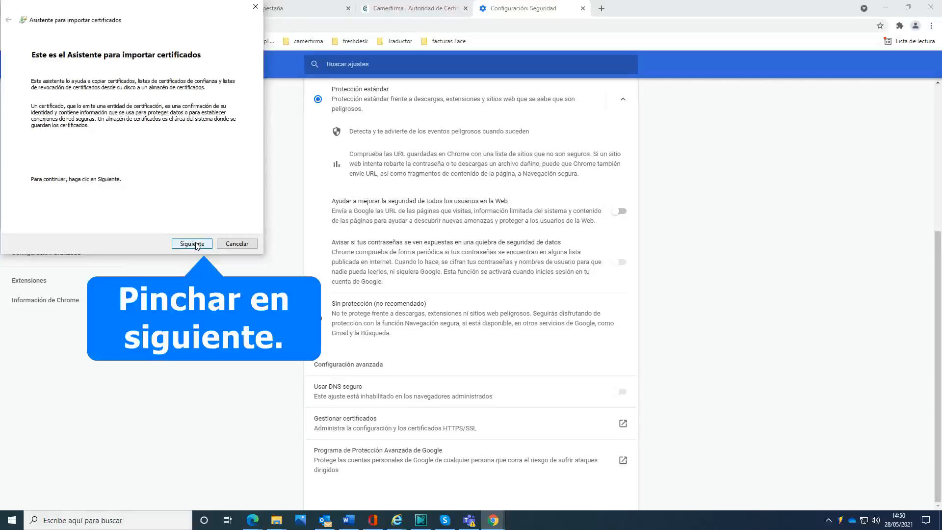
{"action": "left_click", "coordinate": [192, 244]}
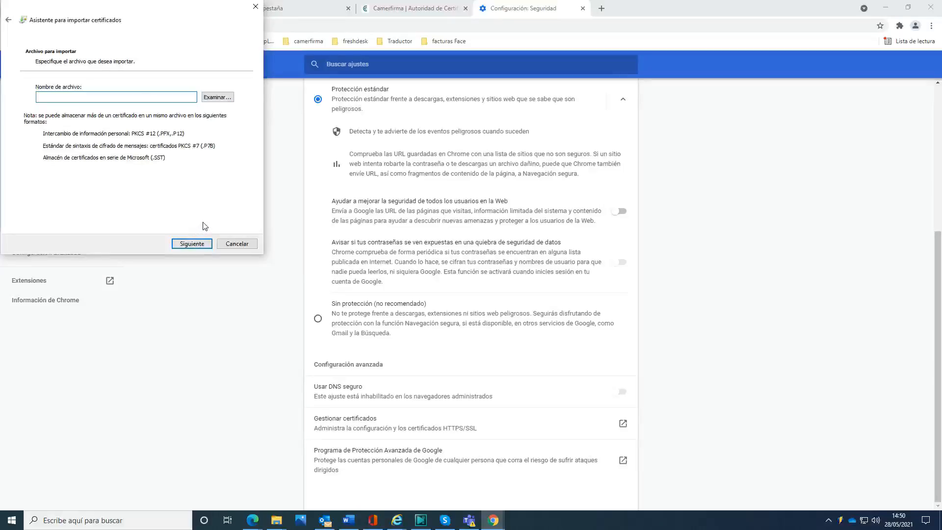
{"action": "left_click", "coordinate": [215, 98]}
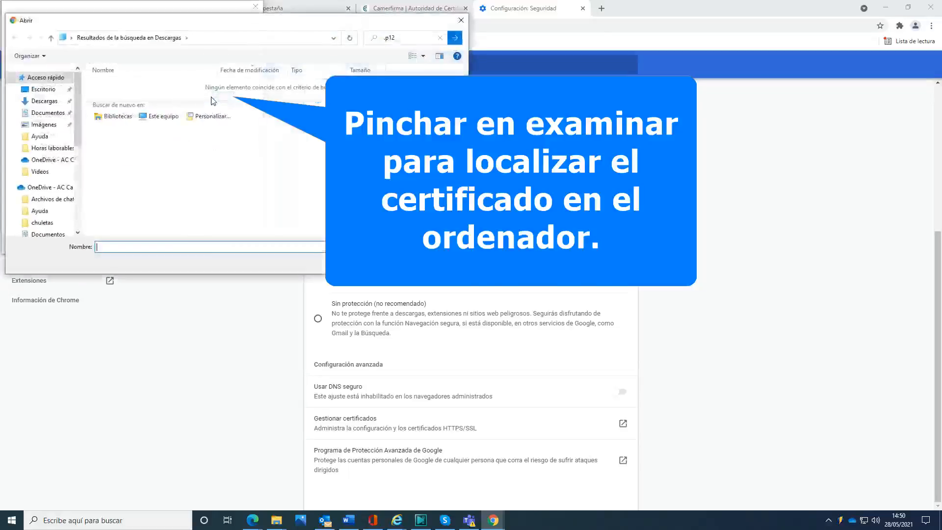
- In Descargas, filter the files to Intercambio de información personal (*.pfx;*.p12) and search for .p12
{"action": "left_click", "coordinate": [43, 102]}
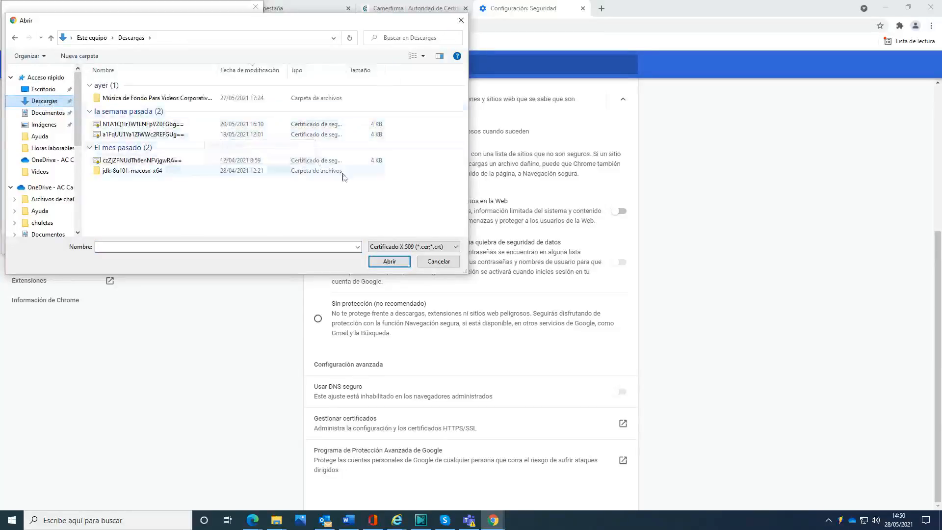
{"action": "left_click", "coordinate": [418, 247]}
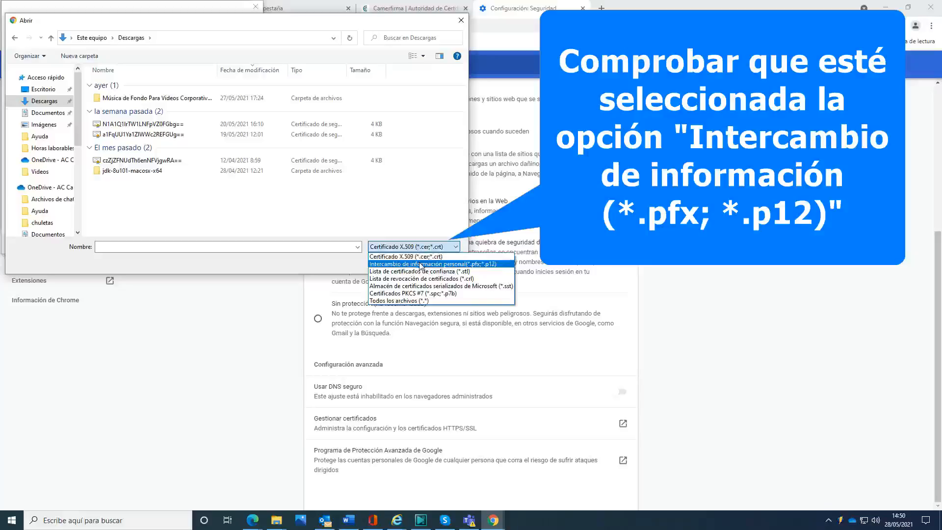
{"action": "left_click", "coordinate": [420, 264]}
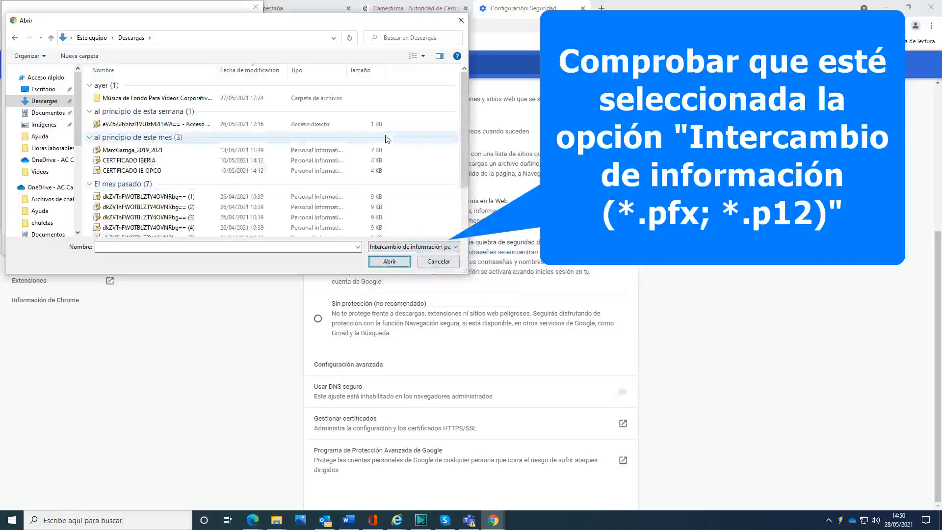
{"action": "left_click", "coordinate": [397, 43]}
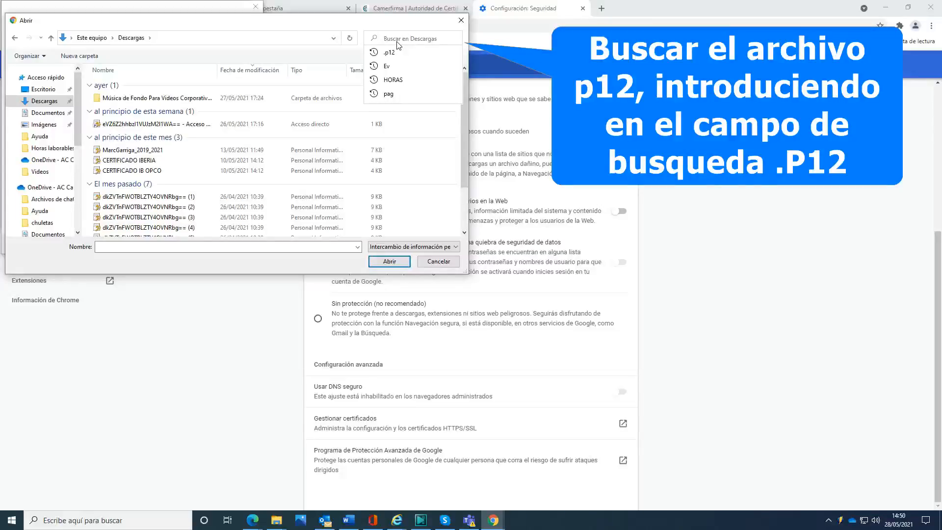
{"action": "left_click", "coordinate": [401, 53]}
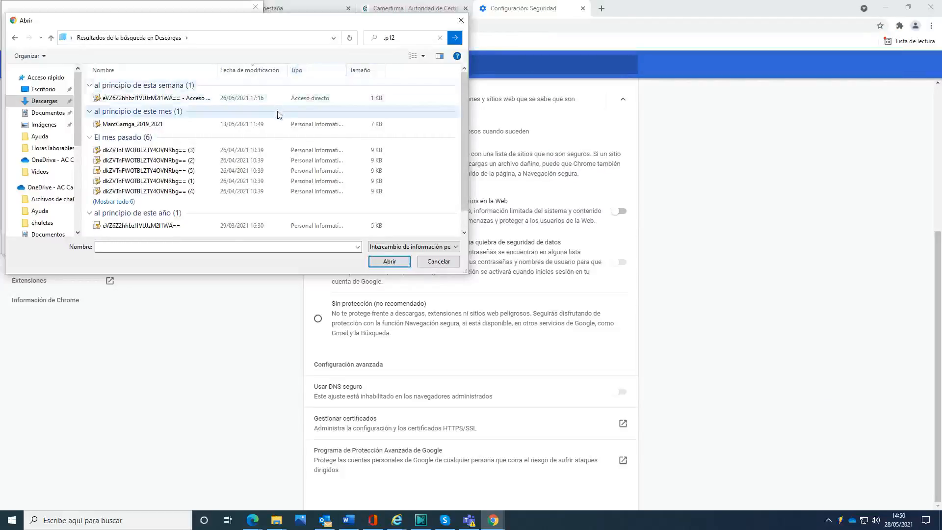
- Choose the .p12 certificate file dated 29/03/2021 and continue to the private key protection page
{"action": "scroll", "coordinate": [271, 187], "scroll_direction": "down", "scroll_amount": 1}
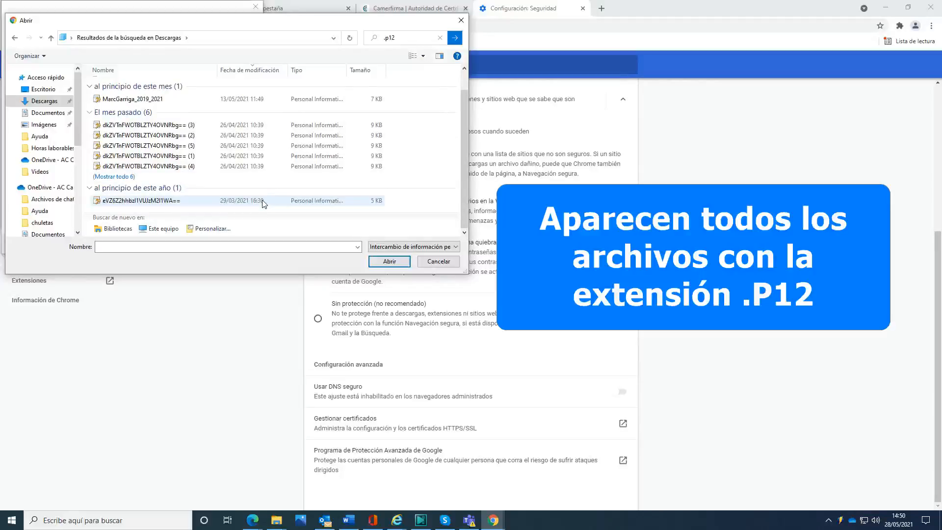
{"action": "left_click", "coordinate": [264, 202]}
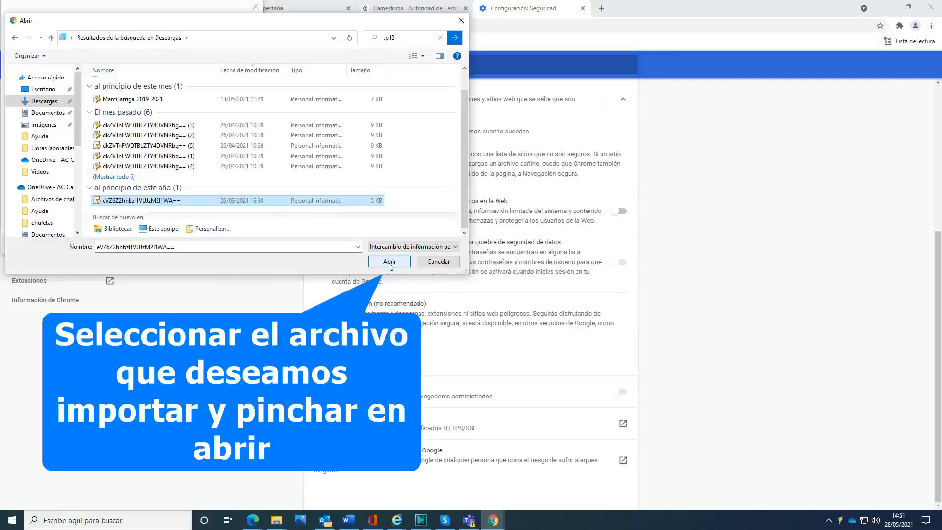
{"action": "left_click", "coordinate": [390, 262]}
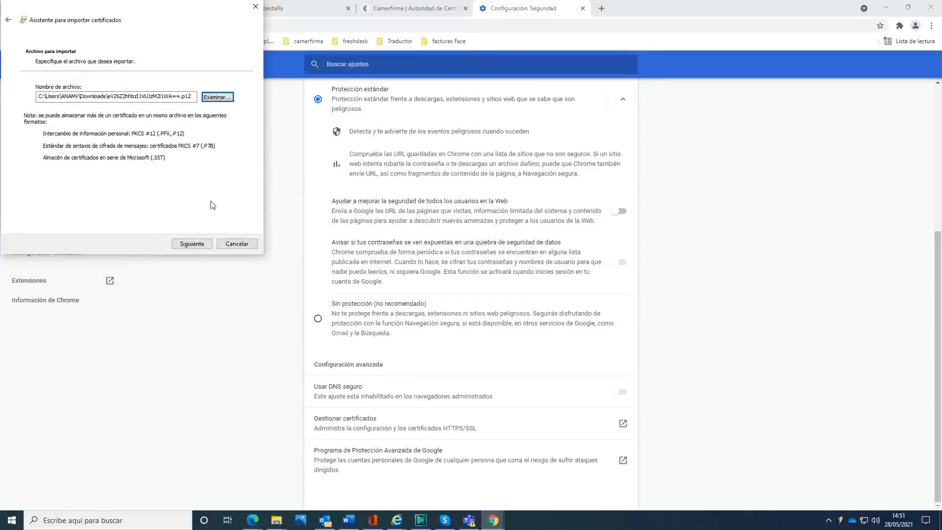
{"action": "left_click", "coordinate": [192, 246]}
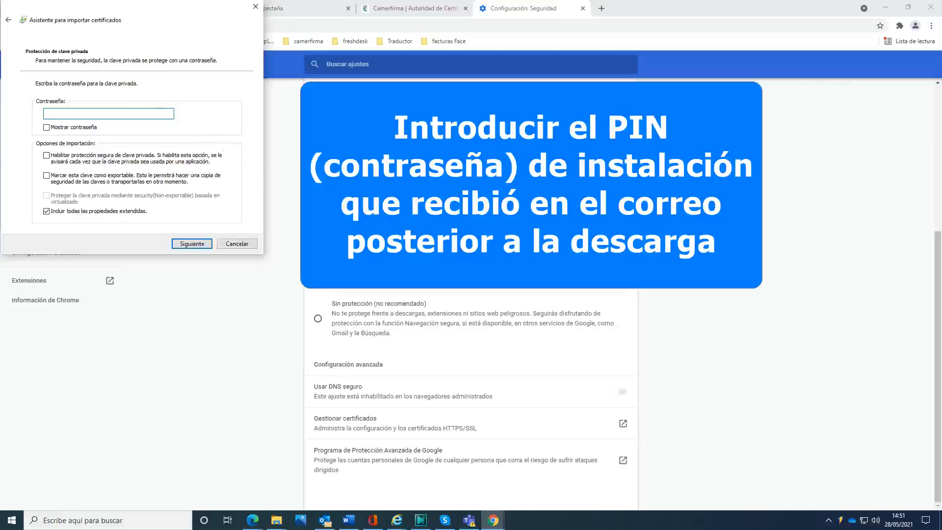
- Switch to Outlook and copy the certificate's PIN from the "Confirmación de Descarga de Certificado Digital" email
{"action": "left_click", "coordinate": [327, 521]}
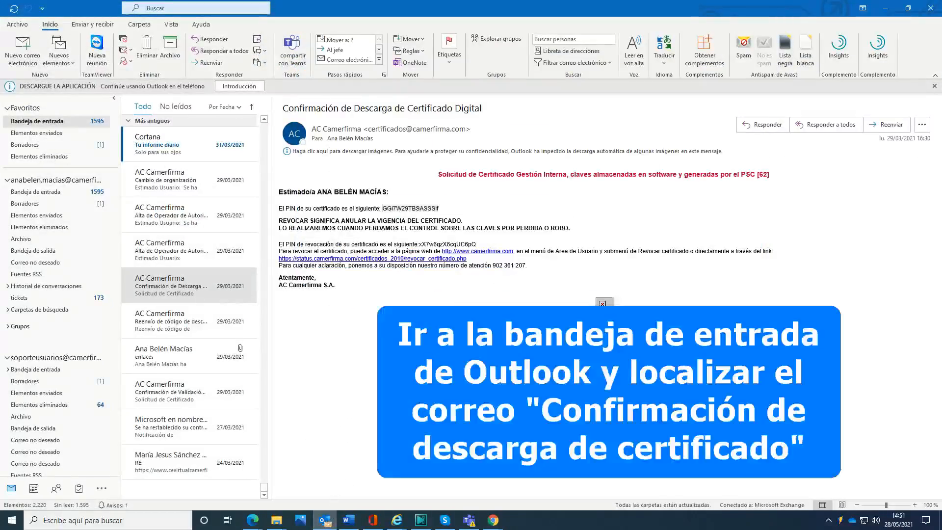
{"action": "double_click", "coordinate": [402, 209]}
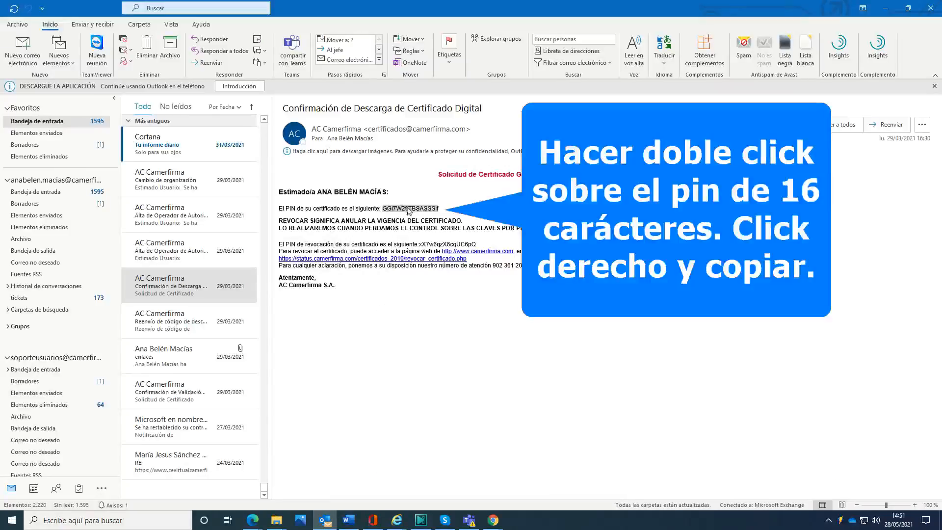
{"action": "right_click", "coordinate": [415, 211]}
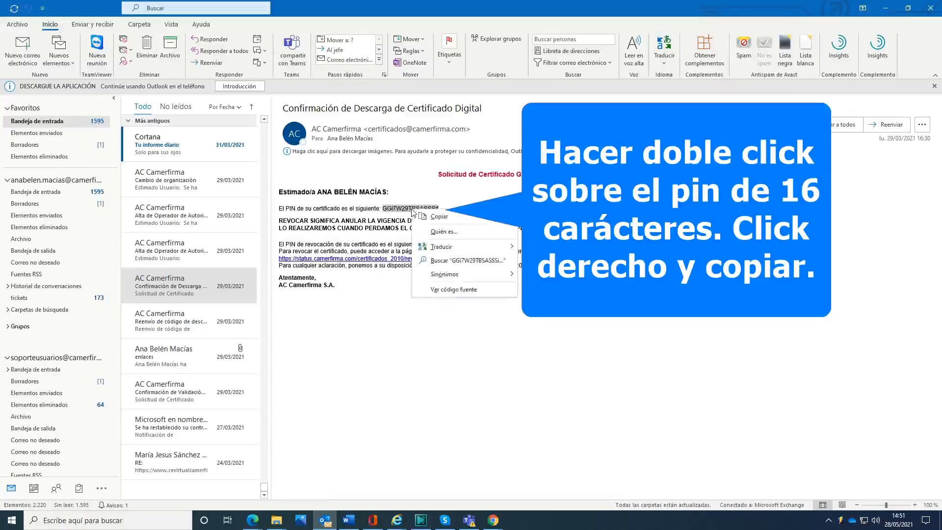
{"action": "left_click", "coordinate": [439, 216]}
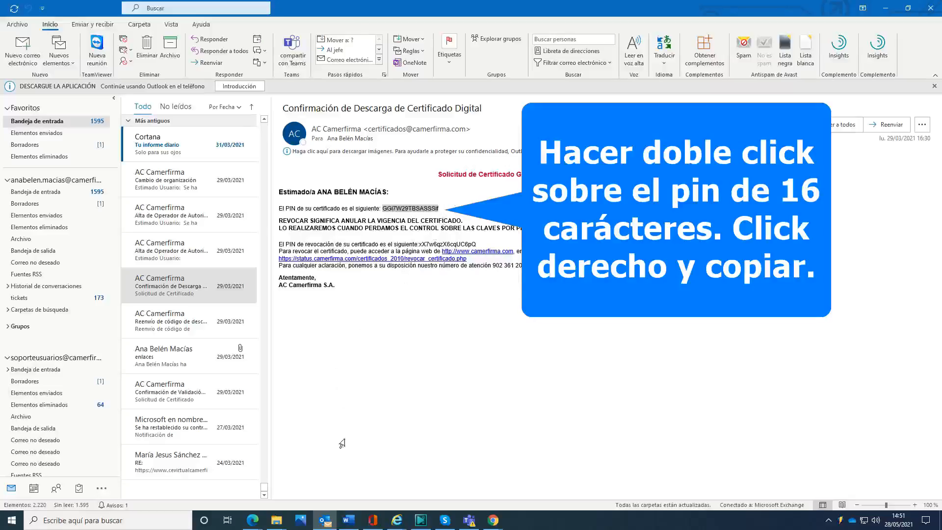
- Return to the import wizard, paste the PIN as the private key password, and reveal it briefly to check it
{"action": "left_click", "coordinate": [332, 520]}
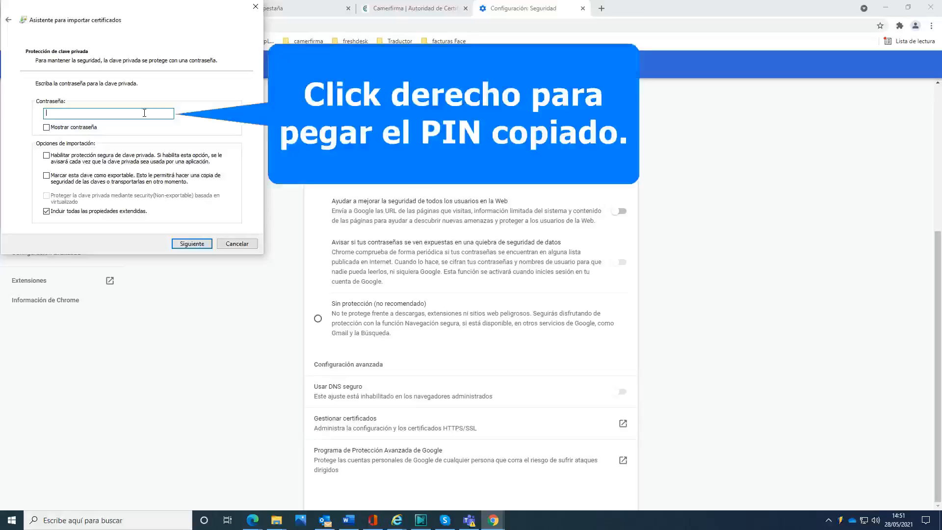
{"action": "right_click", "coordinate": [145, 114]}
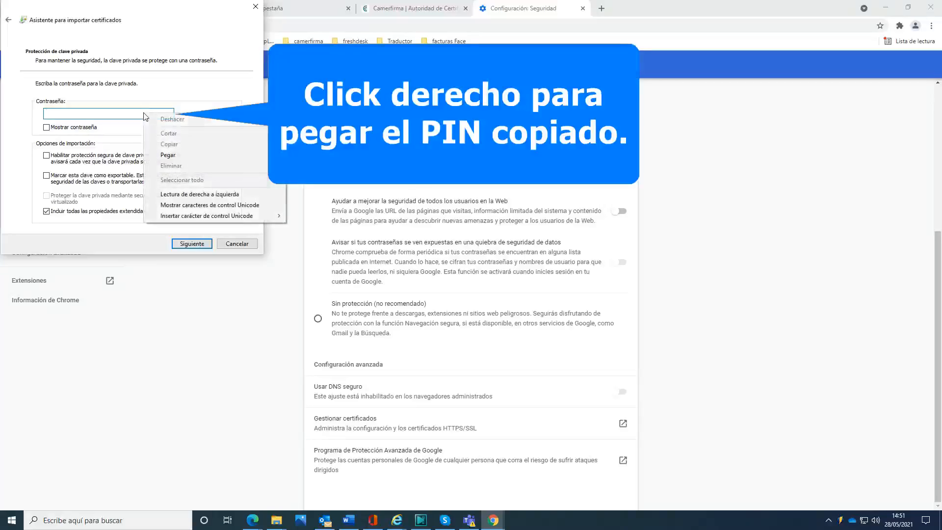
{"action": "left_click", "coordinate": [167, 155]}
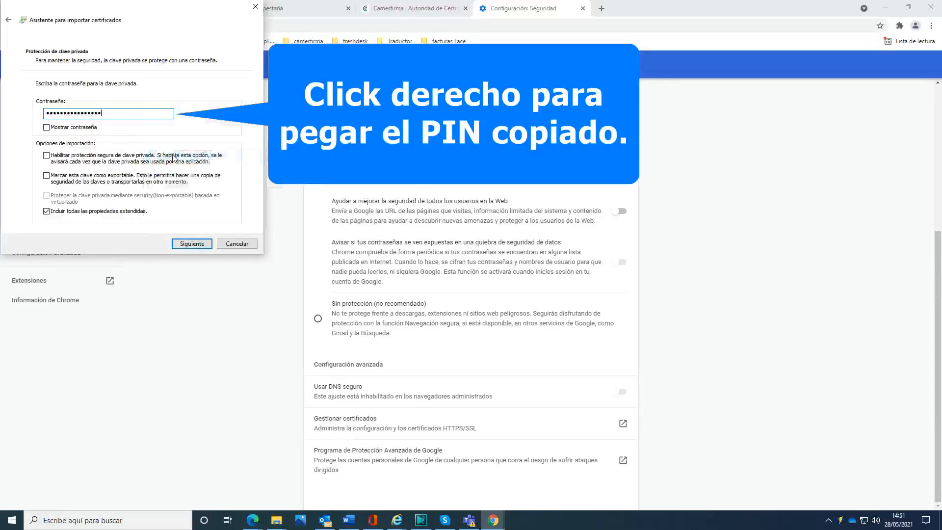
{"action": "left_click", "coordinate": [47, 127]}
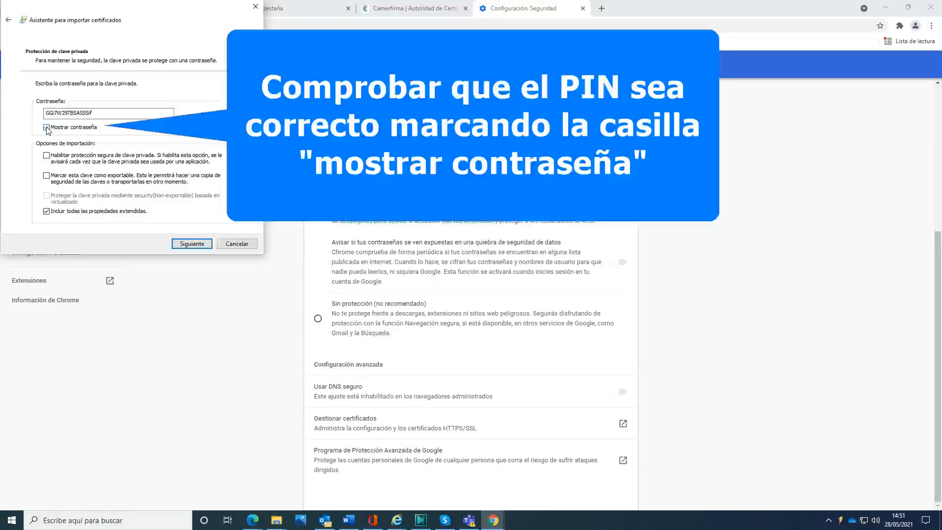
{"action": "left_click", "coordinate": [47, 127]}
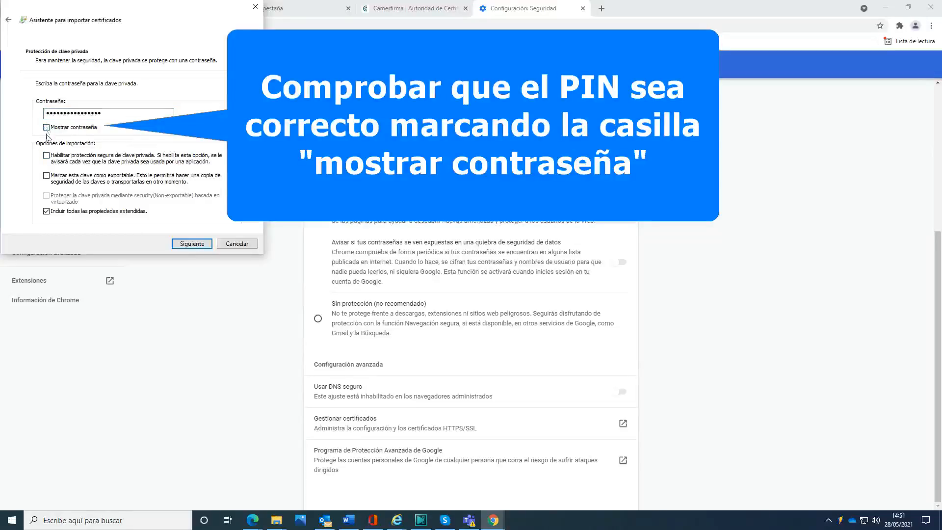
- Enable strong private key protection and accept Personal as the certificate store, continuing to the wizard's final page
{"action": "left_click", "coordinate": [46, 155]}
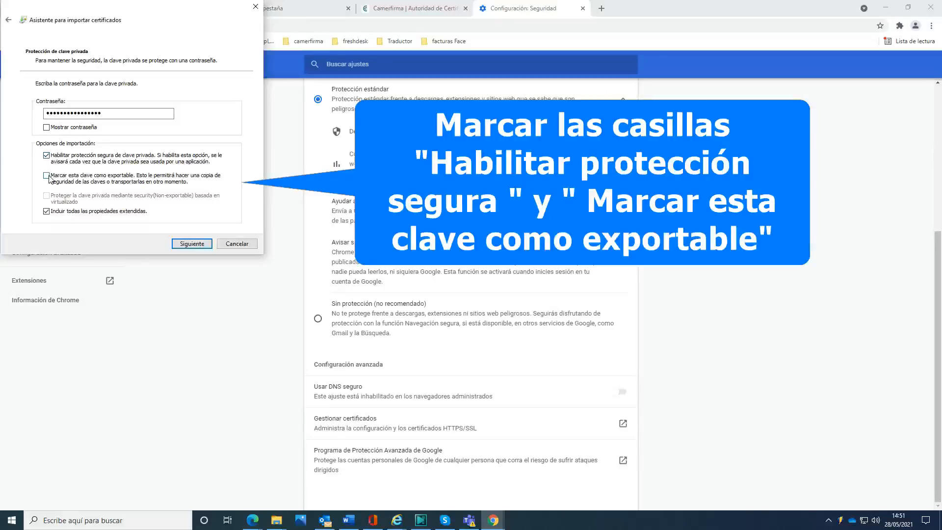
{"action": "left_click", "coordinate": [183, 244]}
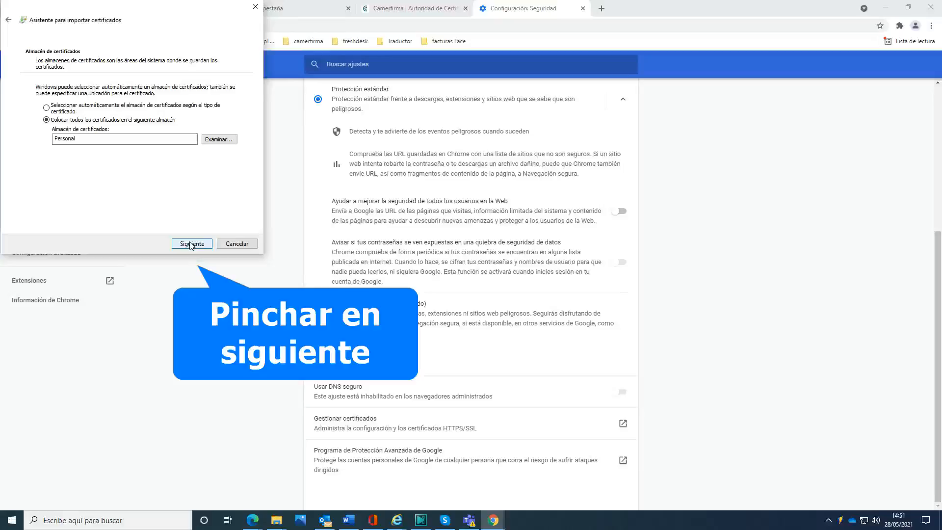
{"action": "left_click", "coordinate": [191, 244]}
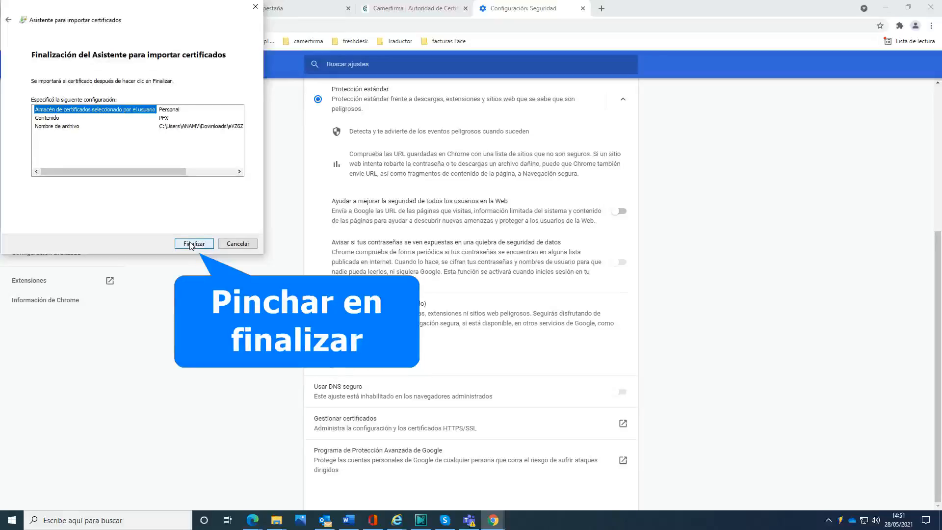
- Finish the import wizard and set the new private key's security level to Alto, continuing to the password creation page
{"action": "left_click", "coordinate": [191, 244]}
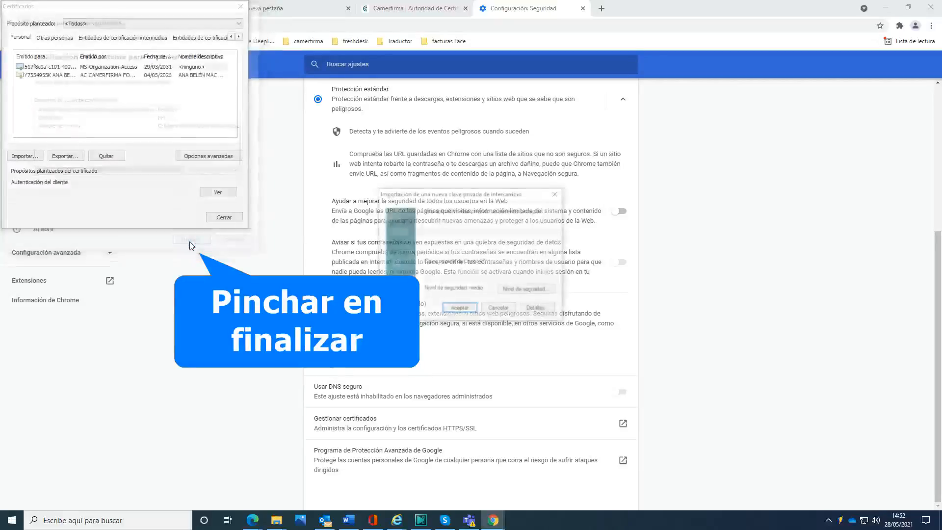
{"action": "left_click", "coordinate": [525, 291]}
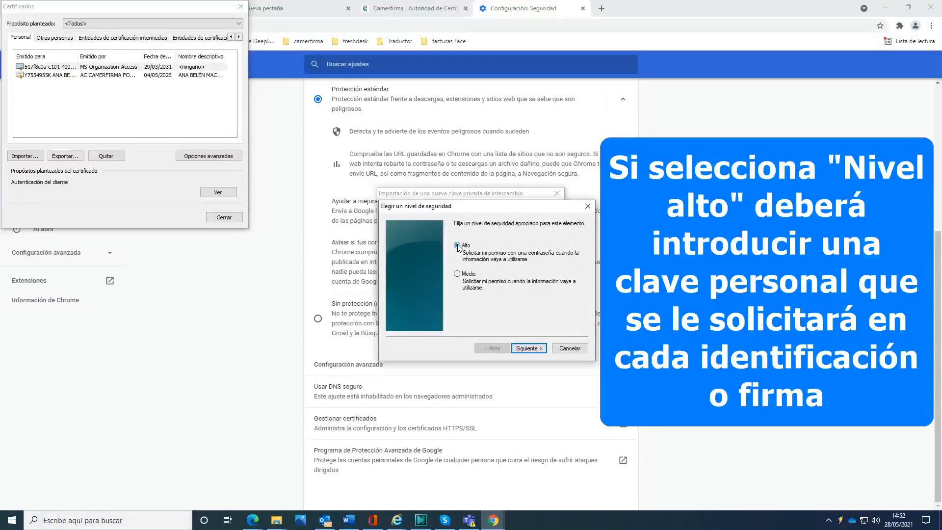
{"action": "left_click", "coordinate": [529, 348]}
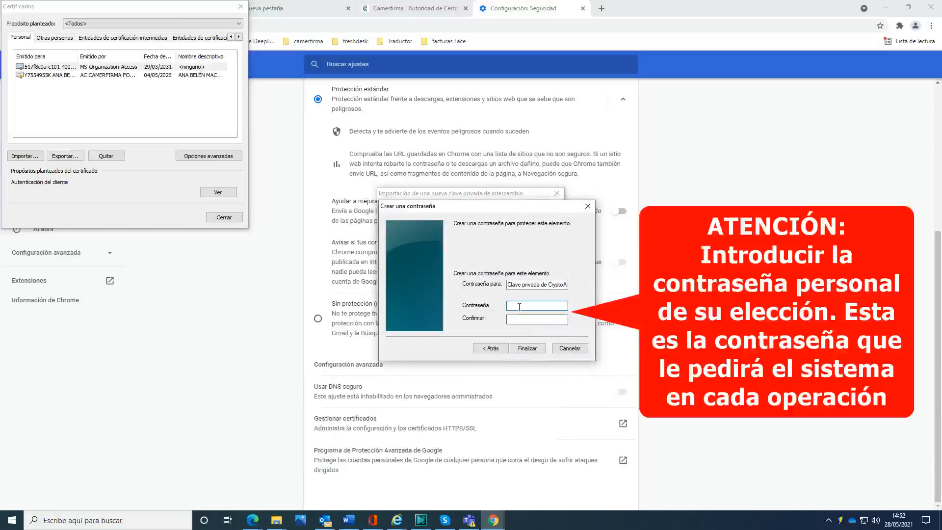
- Create the personal password protecting the CryptoAPI private key, enter it again as confirmation, and finish the security level setup
{"action": "type", "text": "•••••••"}
{"action": "left_click", "coordinate": [545, 318]}
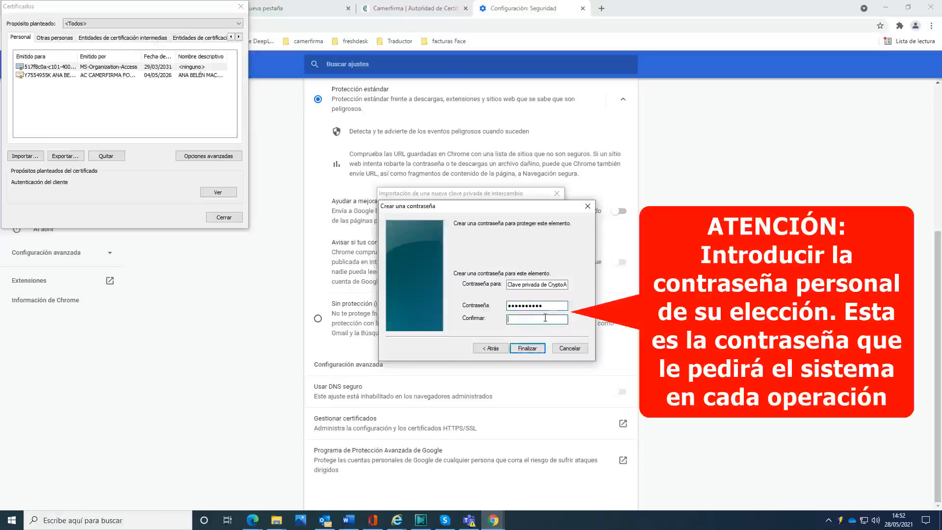
{"action": "type", "text": "••"}
{"action": "left_click", "coordinate": [524, 348]}
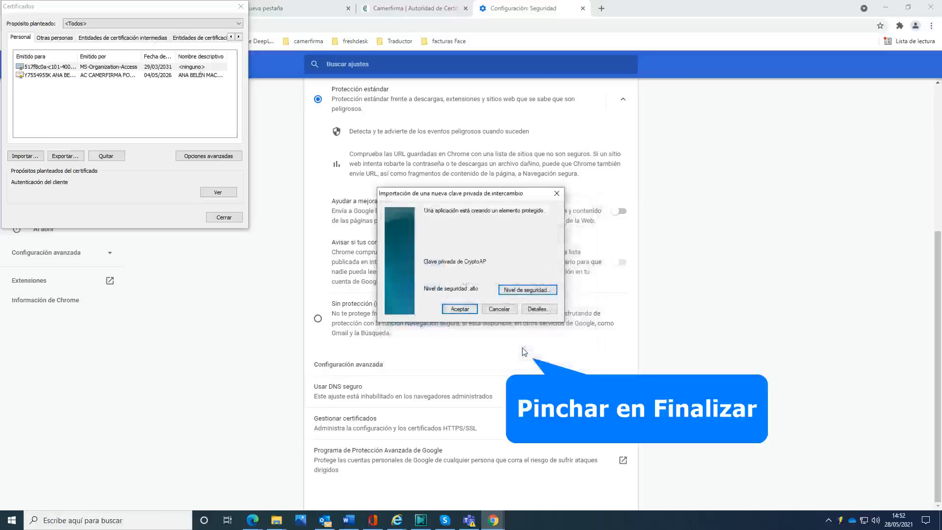
- Accept the protected private key to complete the import, and select the AC CAMERFIRMA certificate in the Personal store's list
{"action": "left_click", "coordinate": [460, 310]}
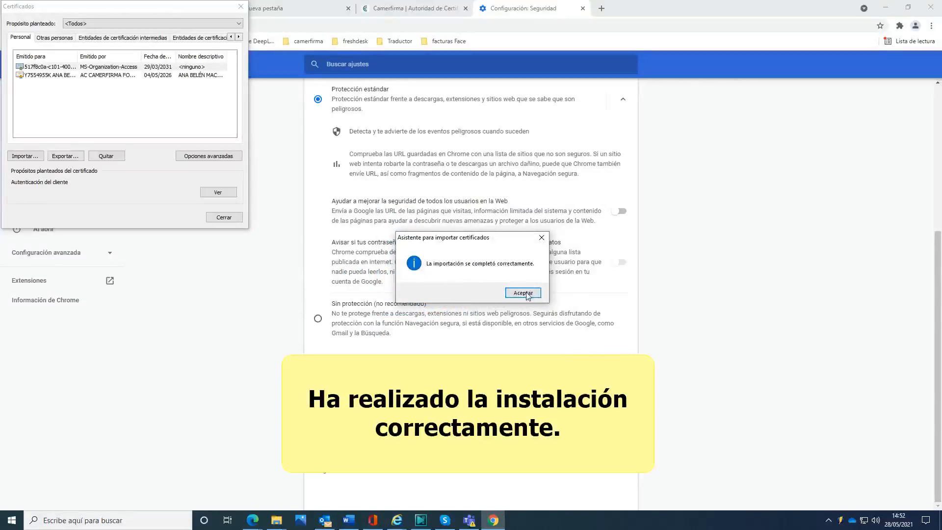
{"action": "left_click", "coordinate": [528, 295]}
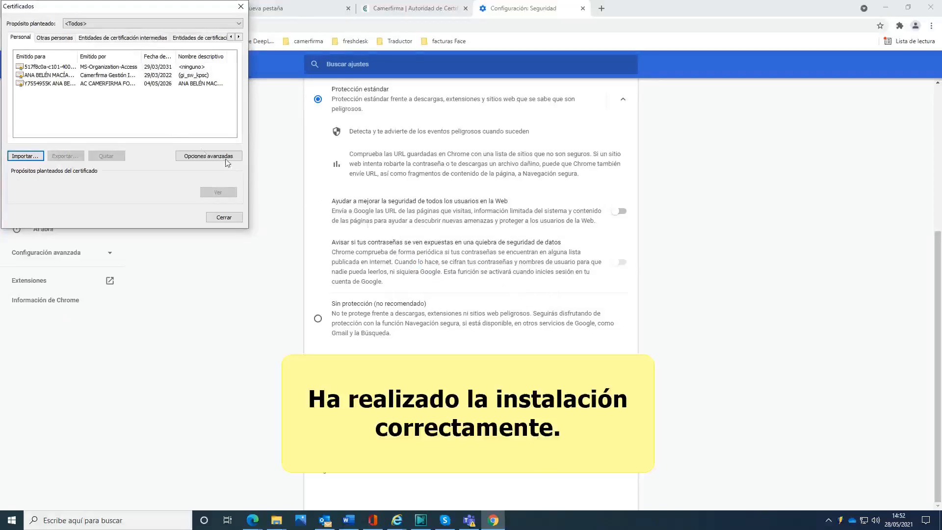
{"action": "left_click", "coordinate": [118, 84]}
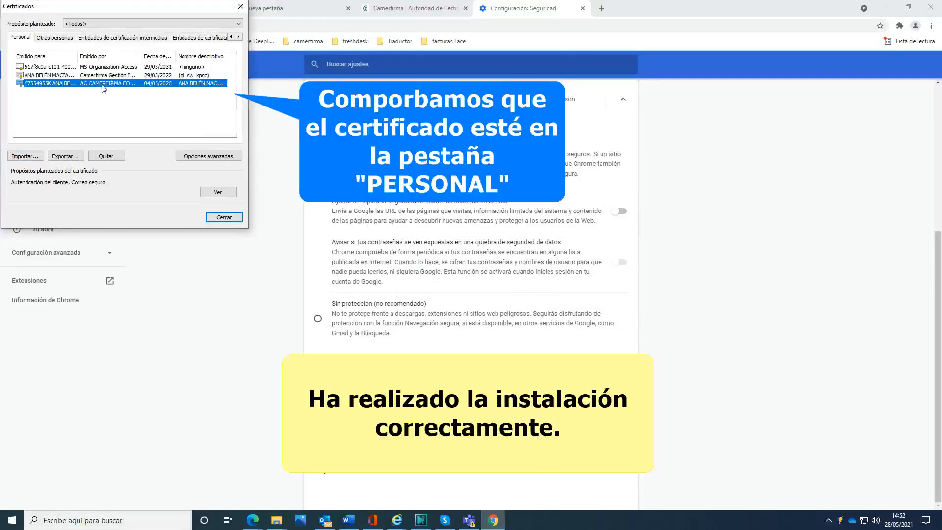